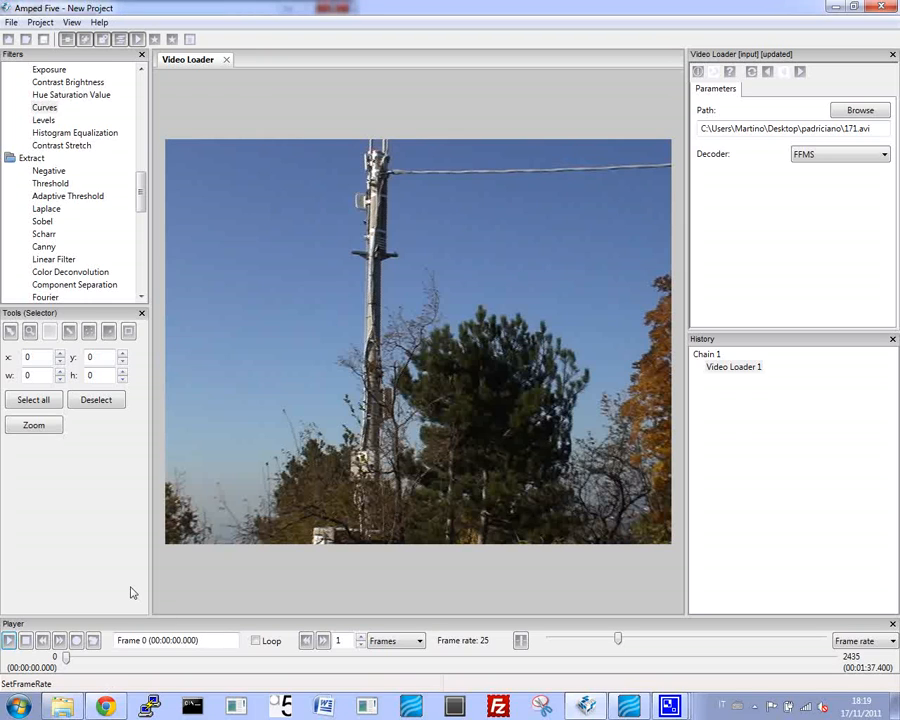
Step: Play the loaded video and skip ahead through frames 562 and 1241 toward the man's appearance
{"action": "left_click", "coordinate": [68, 658]}
{"action": "left_click", "coordinate": [10, 641]}
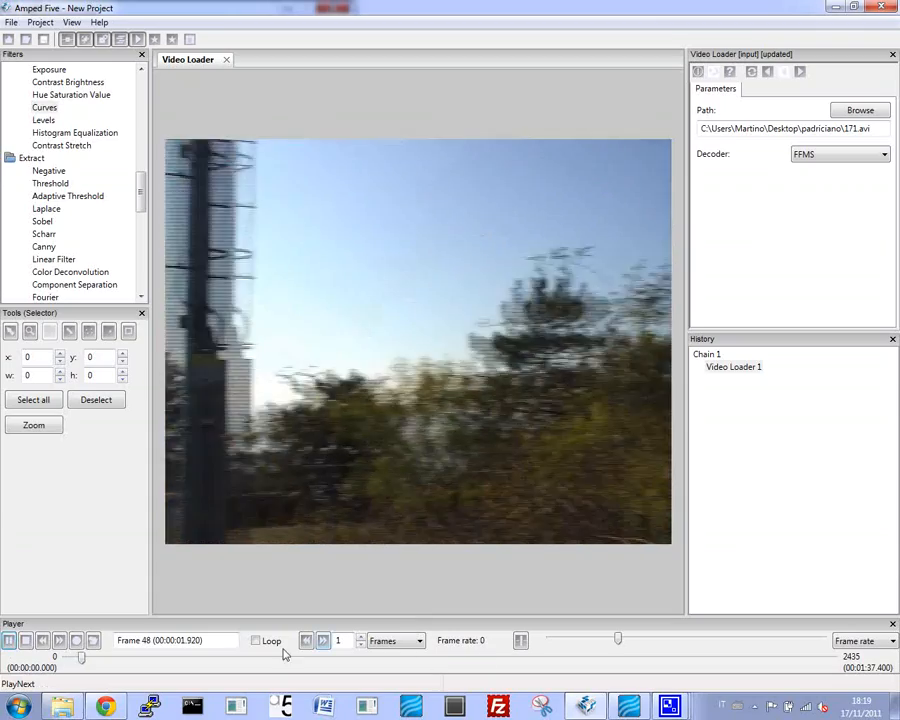
{"action": "left_click", "coordinate": [243, 658]}
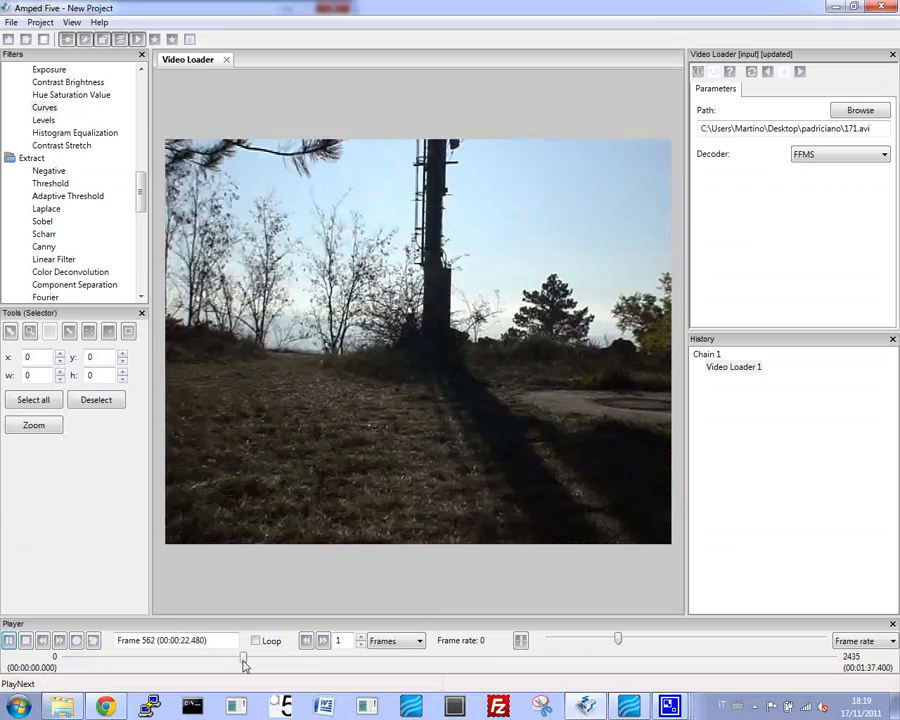
{"action": "left_click", "coordinate": [457, 659]}
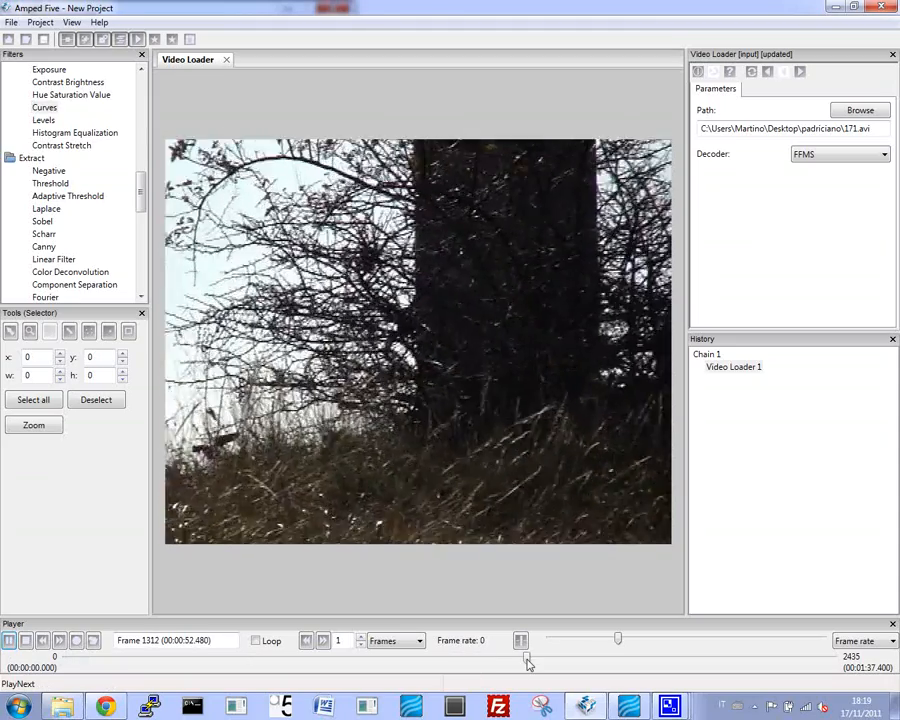
{"action": "left_click", "coordinate": [529, 663]}
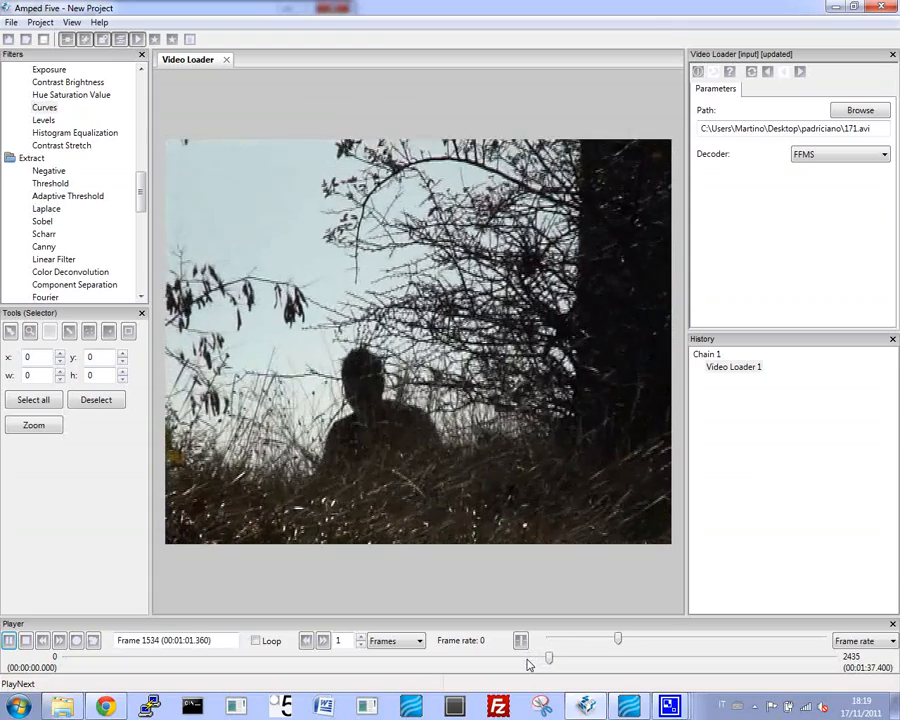
Step: Pause on the silhouetted man and jump to frame 1653
{"action": "left_click", "coordinate": [10, 641]}
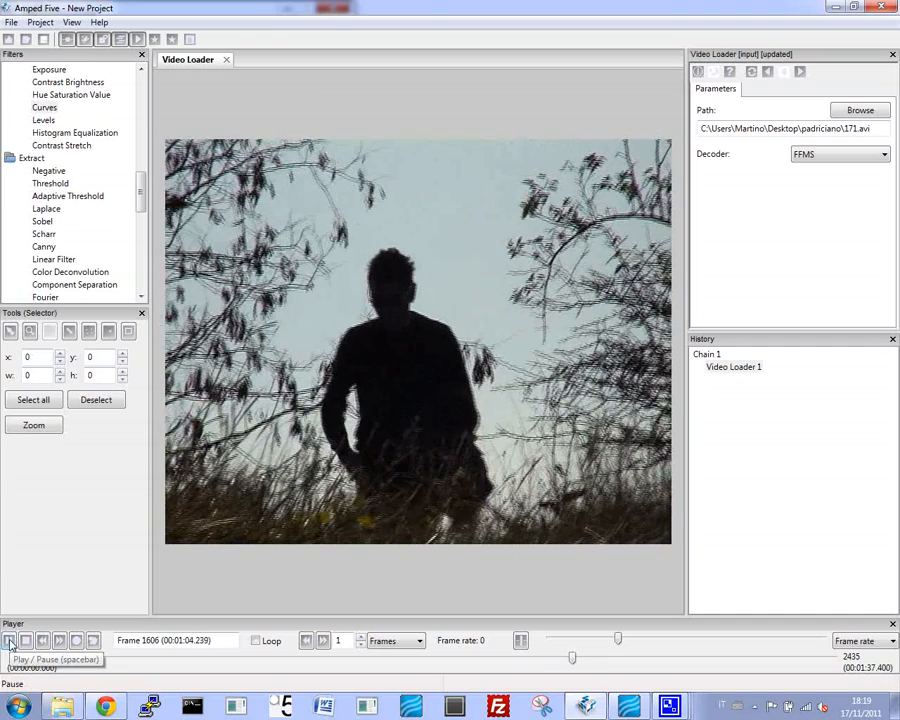
{"action": "left_click", "coordinate": [588, 658]}
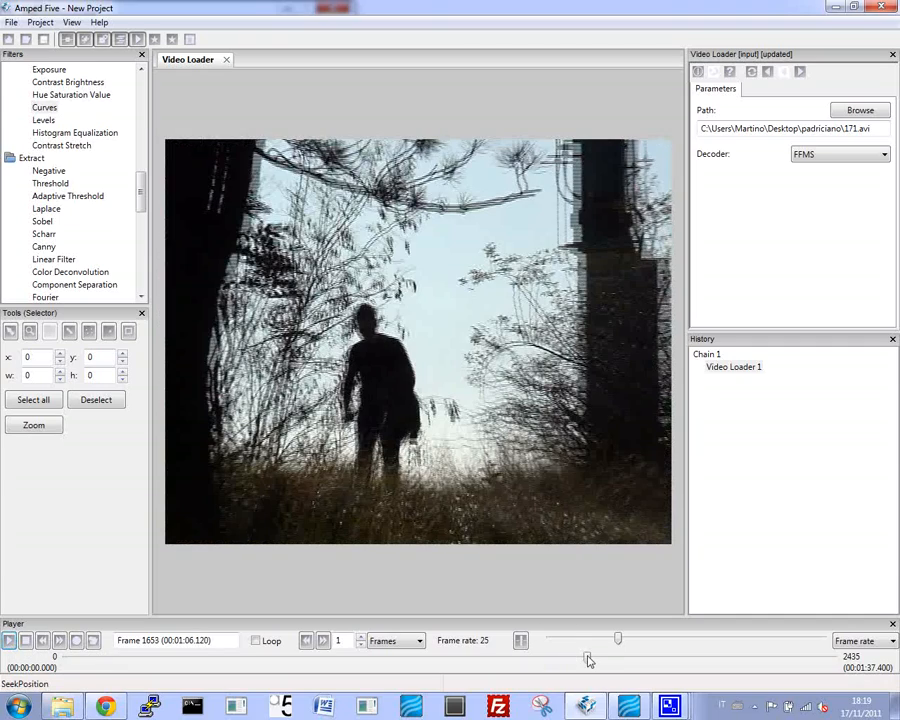
{"action": "left_click_drag", "start_coordinate": [140, 193], "coordinate": [140, 88]}
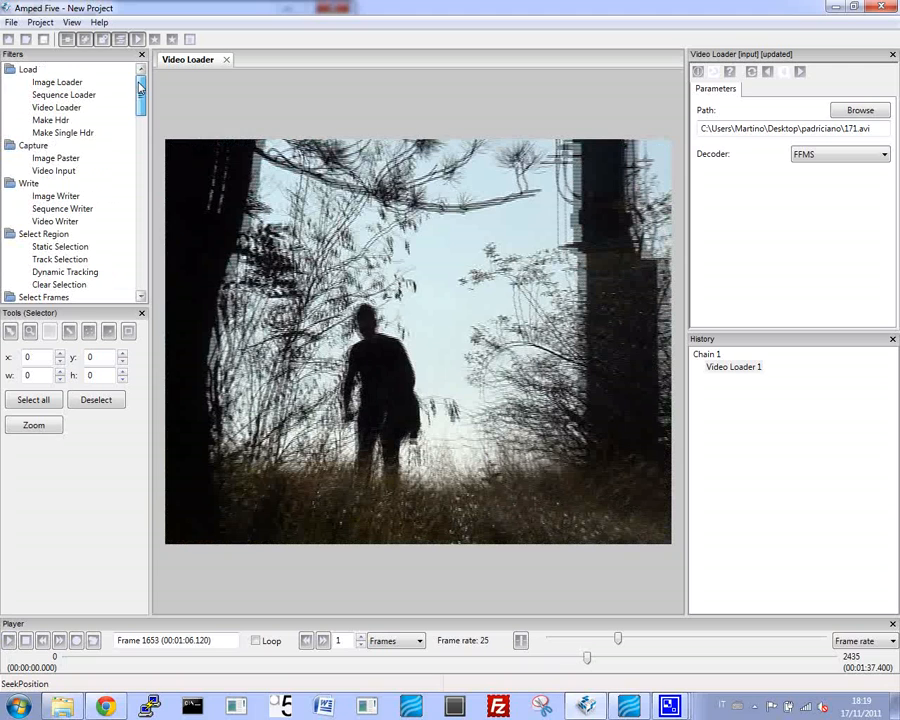
{"action": "scroll", "coordinate": [97, 280], "scroll_direction": "down", "scroll_amount": 2}
{"action": "scroll", "coordinate": [97, 280], "scroll_direction": "down", "scroll_amount": 1}
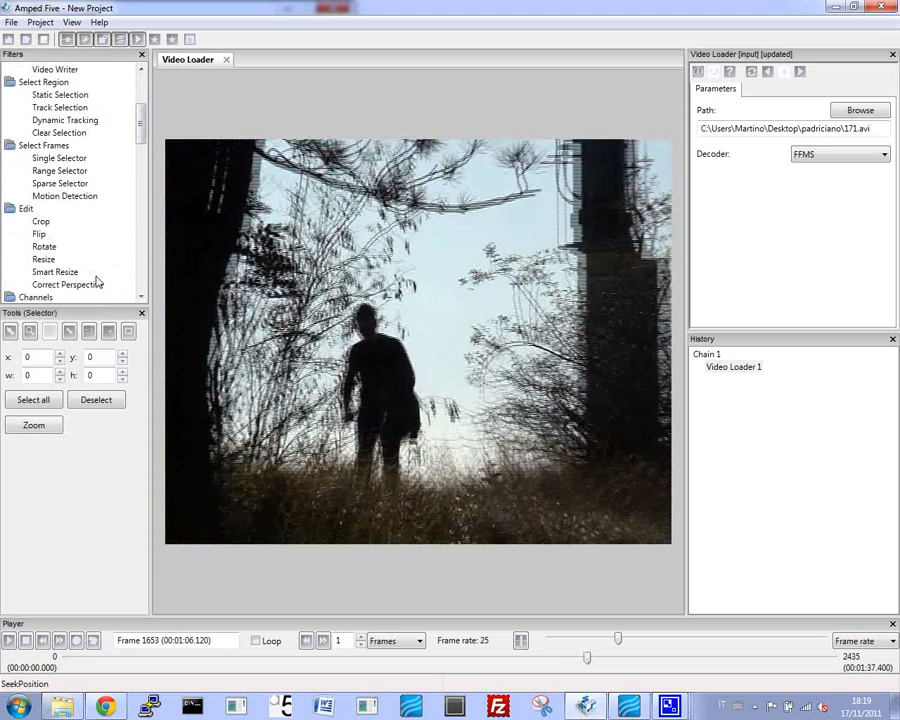
{"action": "scroll", "coordinate": [97, 280], "scroll_direction": "down", "scroll_amount": 1}
{"action": "scroll", "coordinate": [97, 280], "scroll_direction": "down", "scroll_amount": 2}
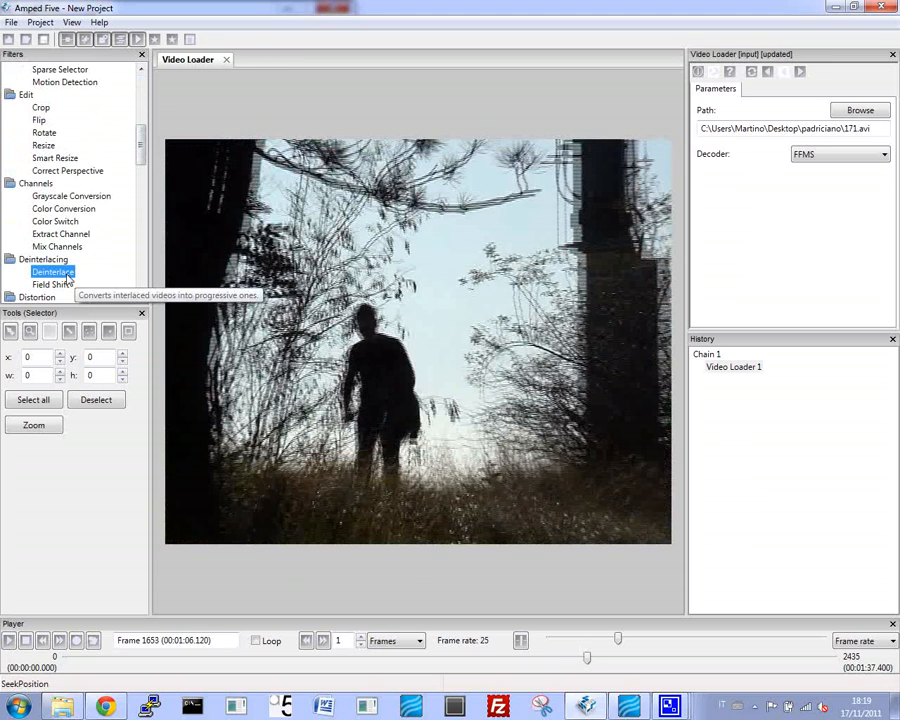
Step: Add a Deinterlace filter after the video loader to remove the line artefacts
{"action": "double_click", "coordinate": [53, 272]}
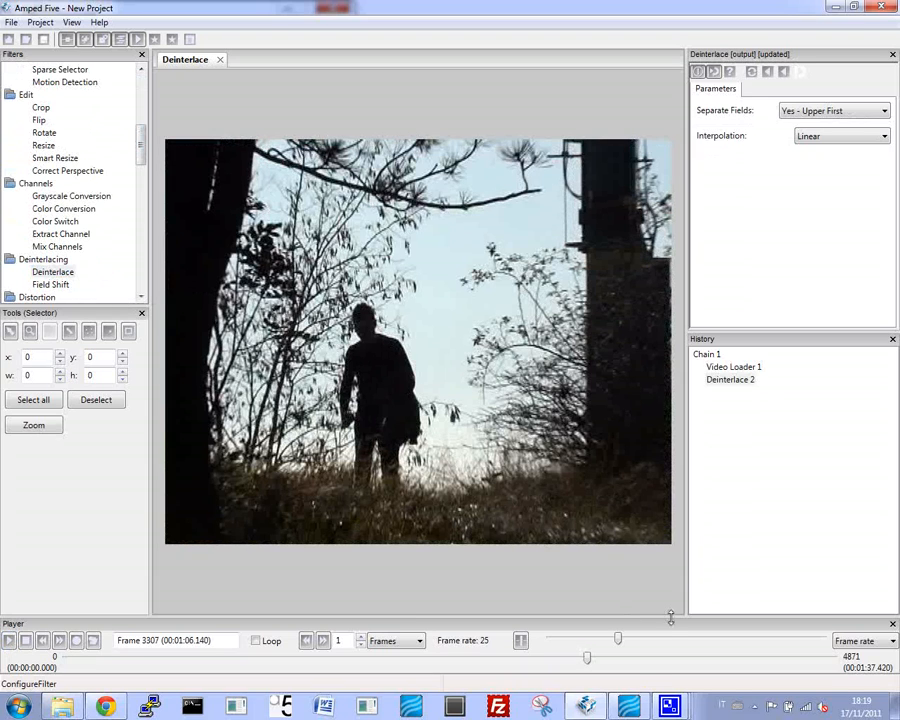
Step: Scrub back to the frame showing the man's dark silhouette facing the camera
{"action": "mouse_move", "coordinate": [588, 658]}
{"action": "left_mouse_down"}
{"action": "mouse_move", "coordinate": [600, 658]}
{"action": "mouse_move", "coordinate": [550, 658]}
{"action": "mouse_move", "coordinate": [561, 658]}
{"action": "left_mouse_up"}
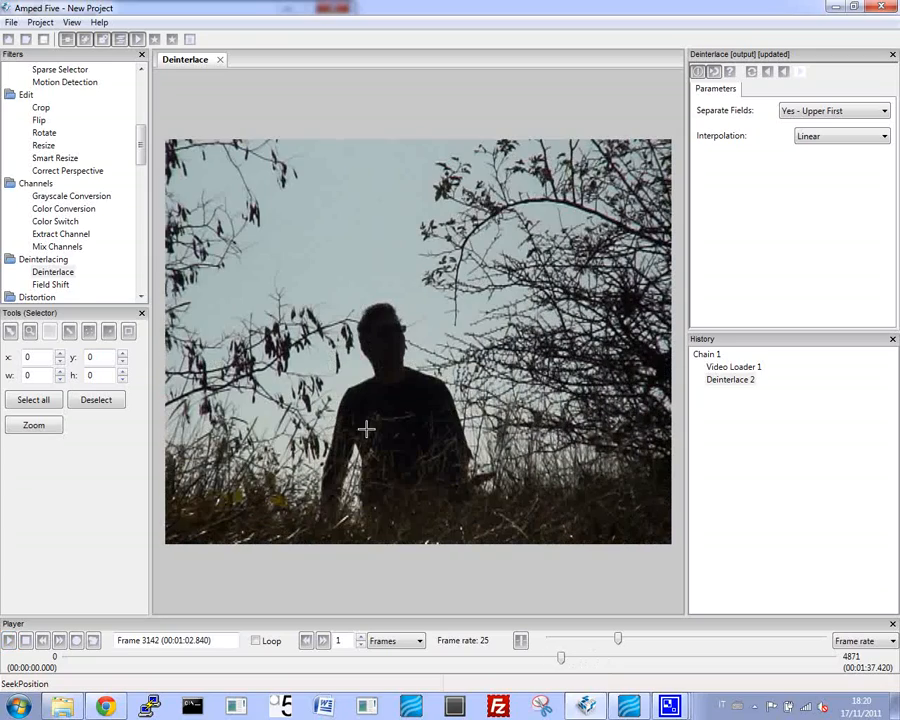
{"action": "scroll", "coordinate": [375, 370], "scroll_direction": "up", "scroll_amount": 2}
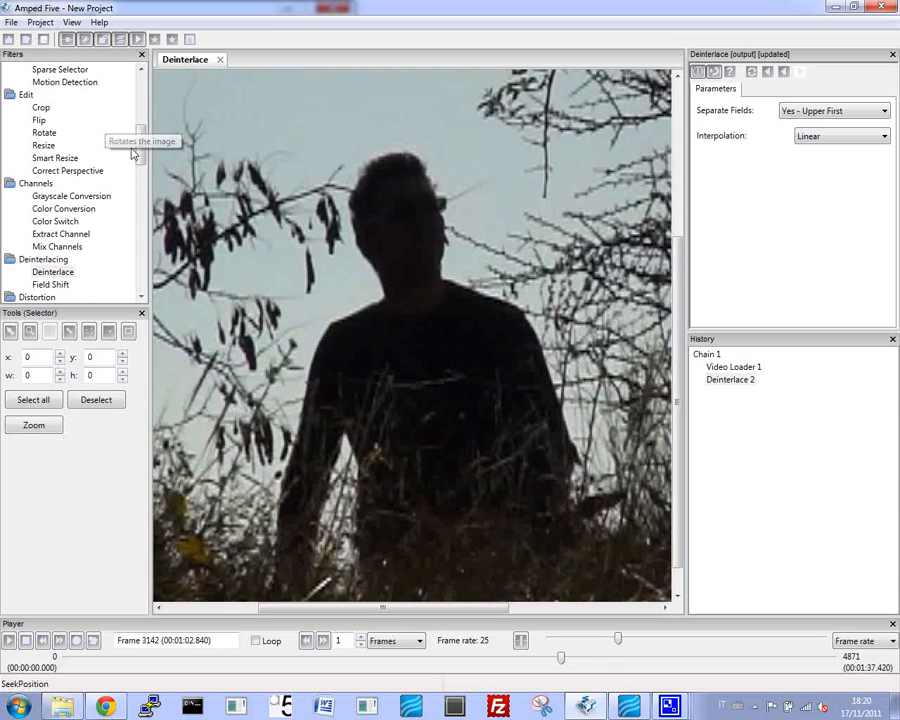
{"action": "scroll", "coordinate": [140, 157], "scroll_direction": "down", "scroll_amount": 3}
{"action": "scroll", "coordinate": [140, 157], "scroll_direction": "up", "scroll_amount": 2}
{"action": "scroll", "coordinate": [140, 157], "scroll_direction": "down", "scroll_amount": 4}
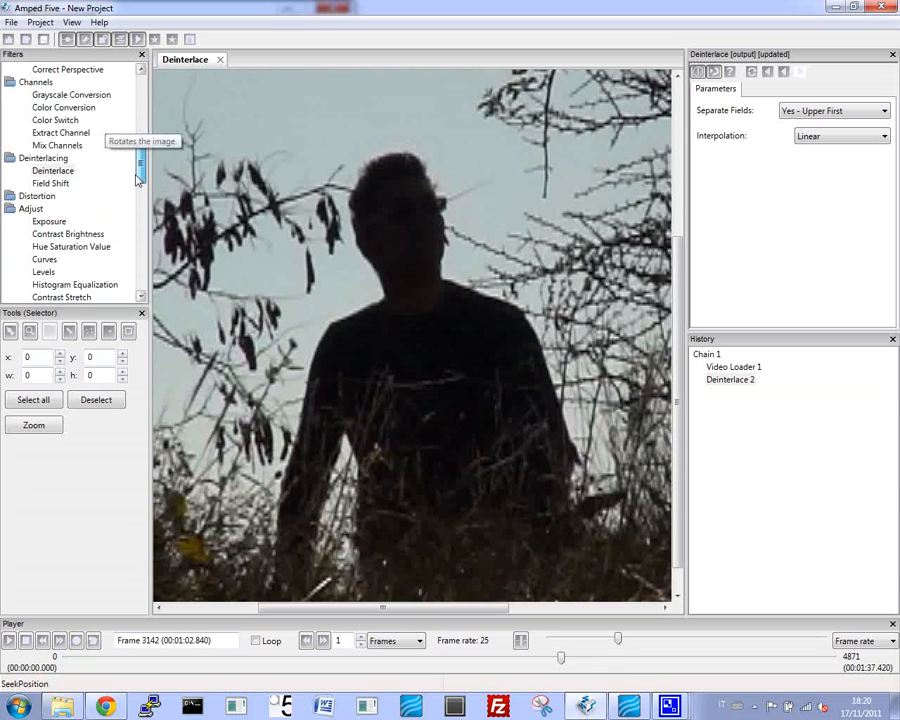
Step: Add a Curves filter, bend the Value curve up to lift the shadows, and play the result
{"action": "double_click", "coordinate": [45, 260]}
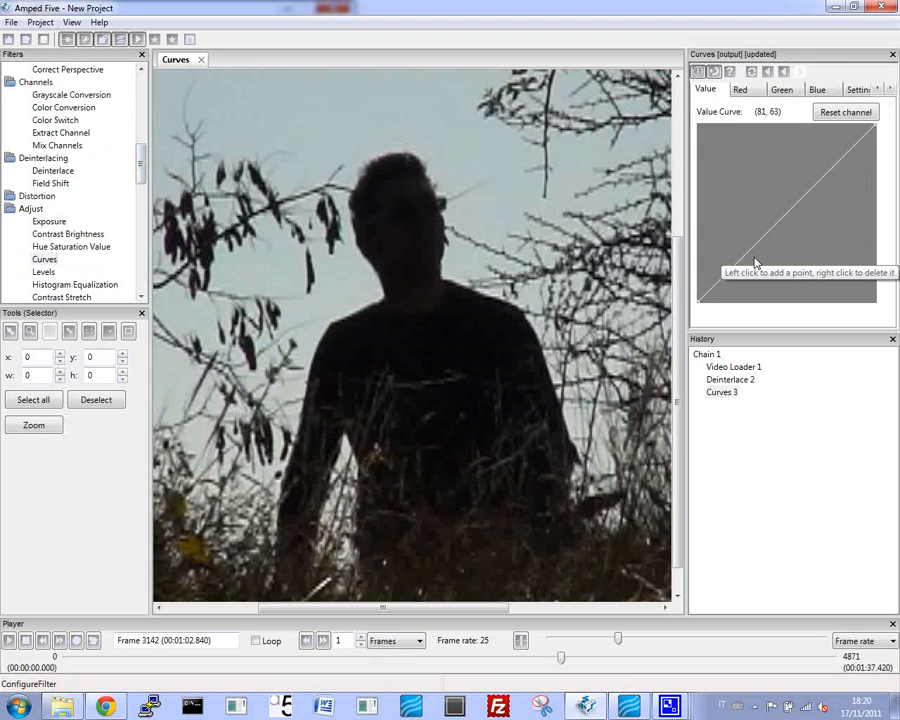
{"action": "left_click_drag", "start_coordinate": [737, 231], "coordinate": [721, 195]}
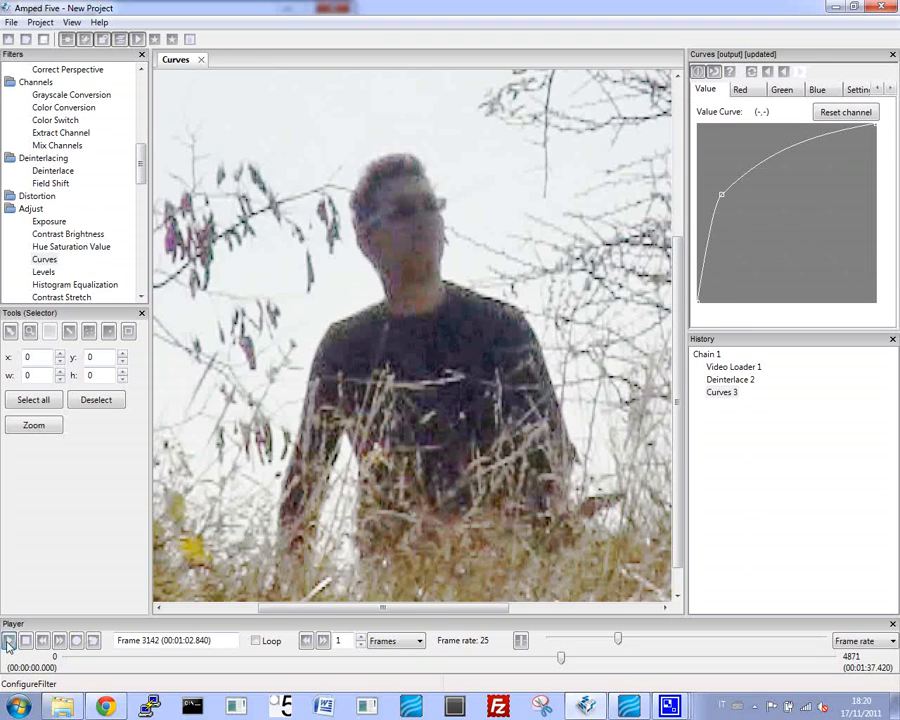
{"action": "left_click", "coordinate": [8, 641]}
{"action": "scroll", "coordinate": [500, 333], "scroll_direction": "down", "scroll_amount": 2}
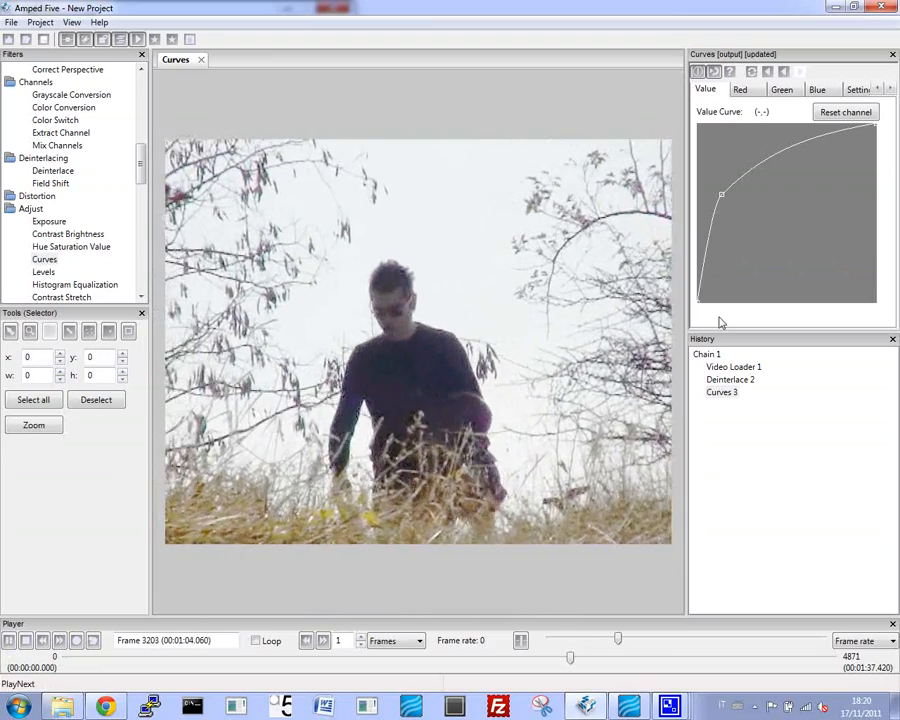
Step: Show the Deinterlace output and slow playback to 15 frames per second
{"action": "left_click", "coordinate": [730, 380]}
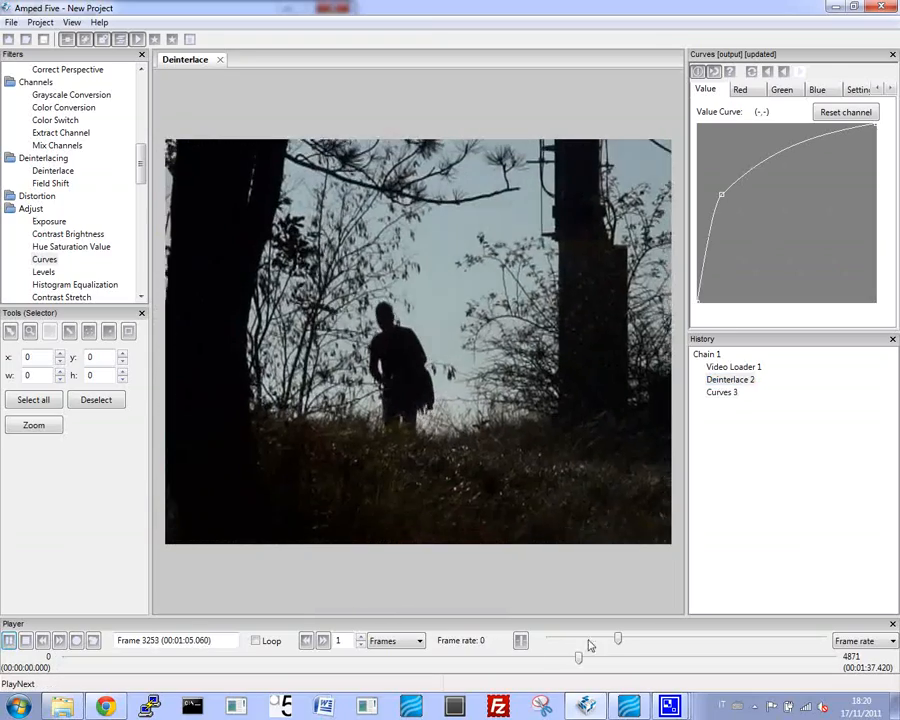
{"action": "left_click", "coordinate": [590, 641]}
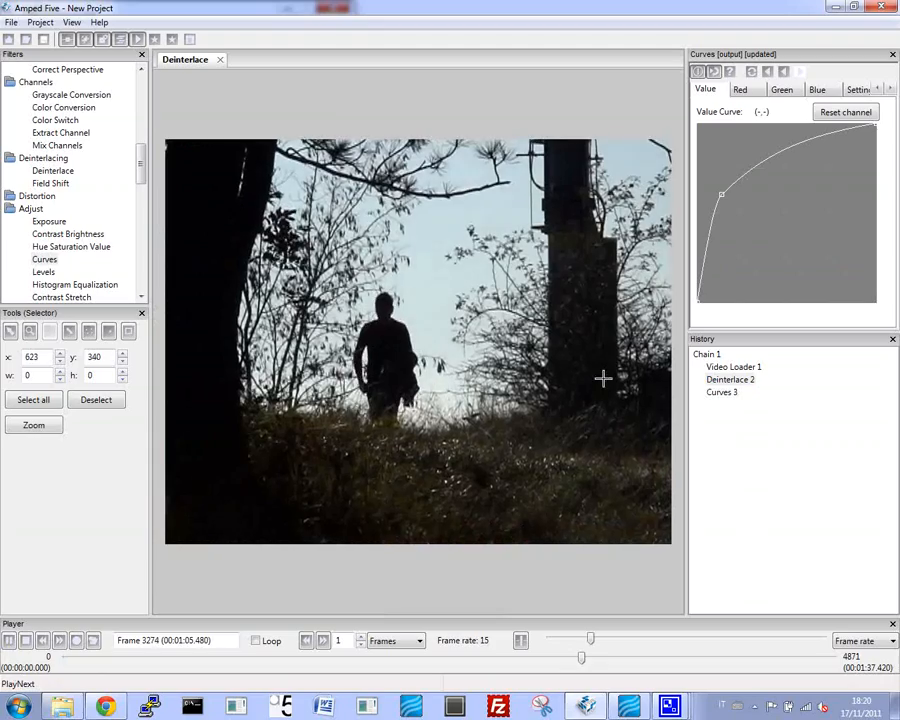
{"action": "scroll", "coordinate": [605, 390], "scroll_direction": "up", "scroll_amount": 3}
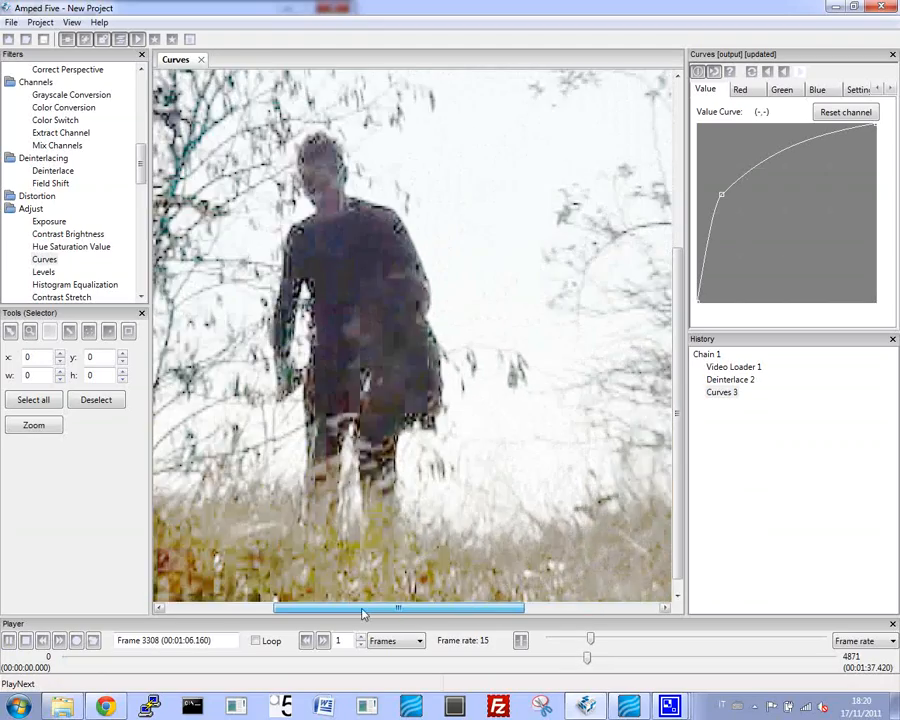
{"action": "scroll", "coordinate": [361, 430], "scroll_direction": "down", "scroll_amount": 3}
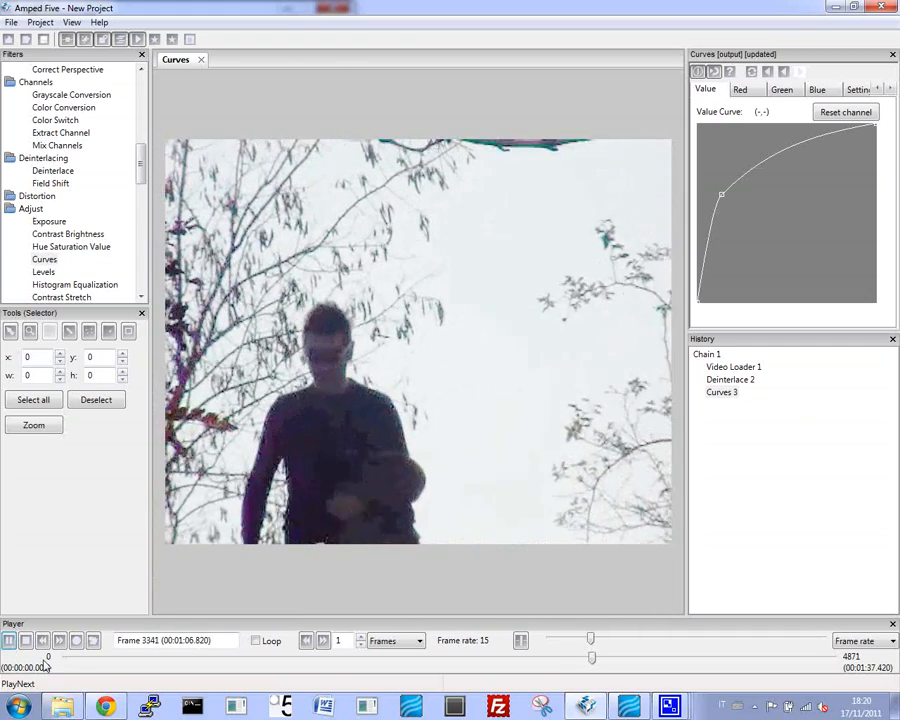
Step: Compare the original loader view with the Curves output, then stop on the brightened face
{"action": "left_click", "coordinate": [738, 368]}
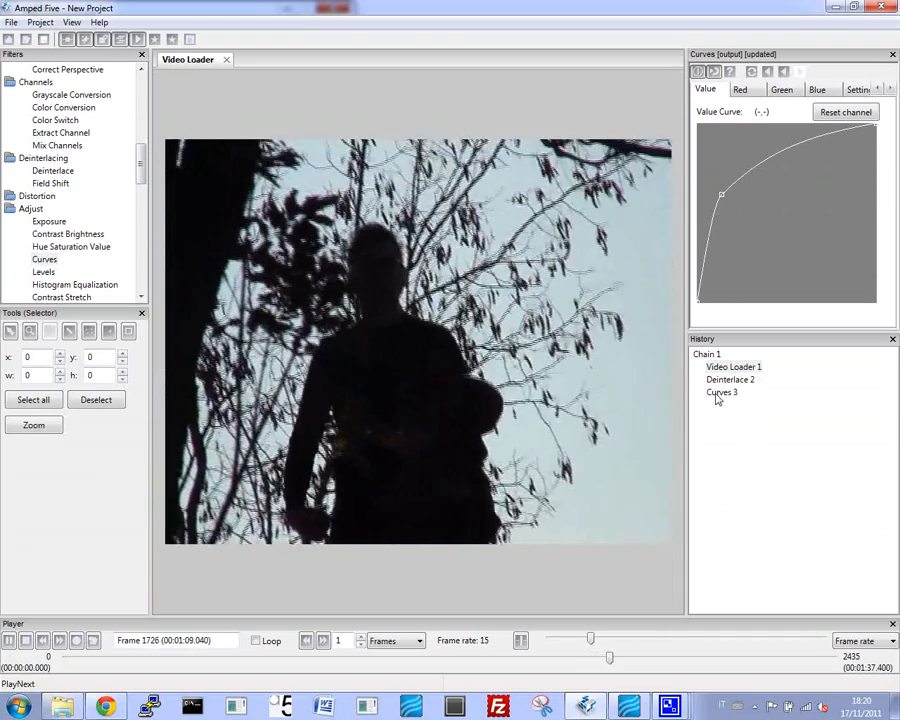
{"action": "left_click", "coordinate": [722, 393]}
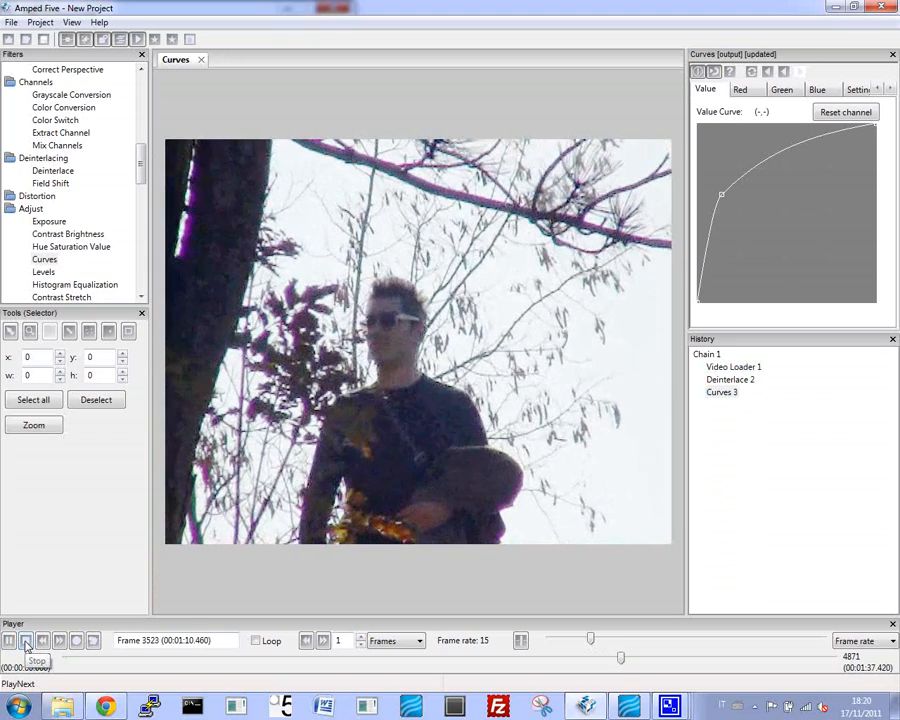
{"action": "left_click", "coordinate": [26, 648]}
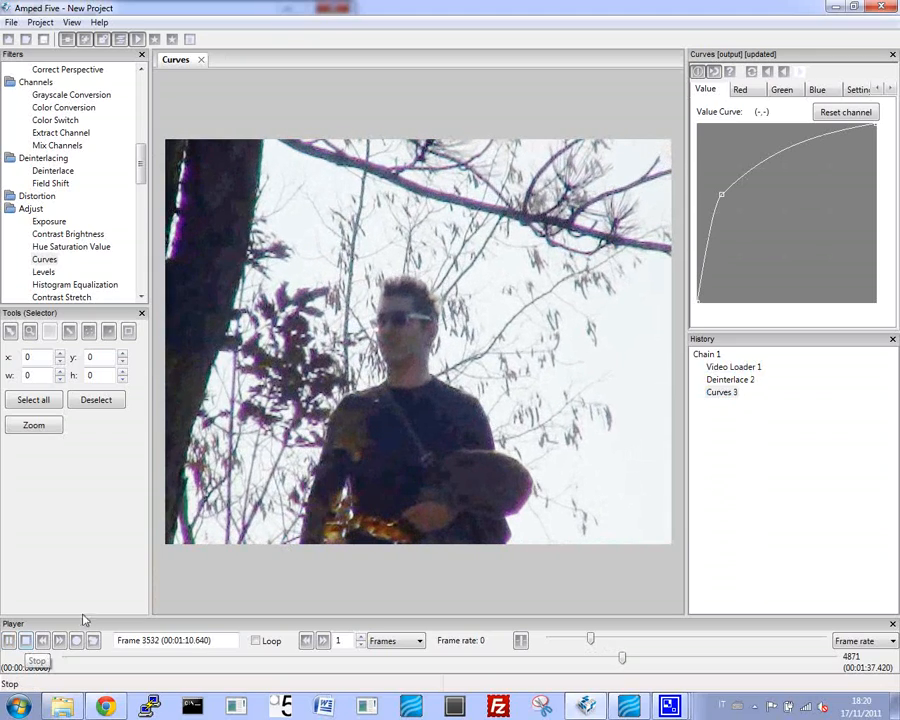